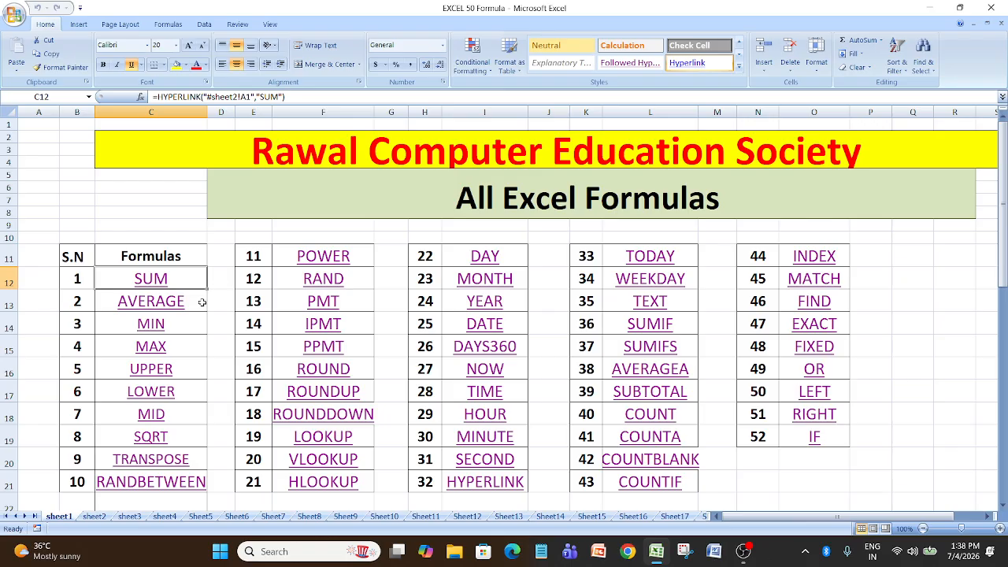
# Open the SUM example sheet from the formula list and examine the student marks table's columns and the first student's marks
pyautogui.click(156, 280)
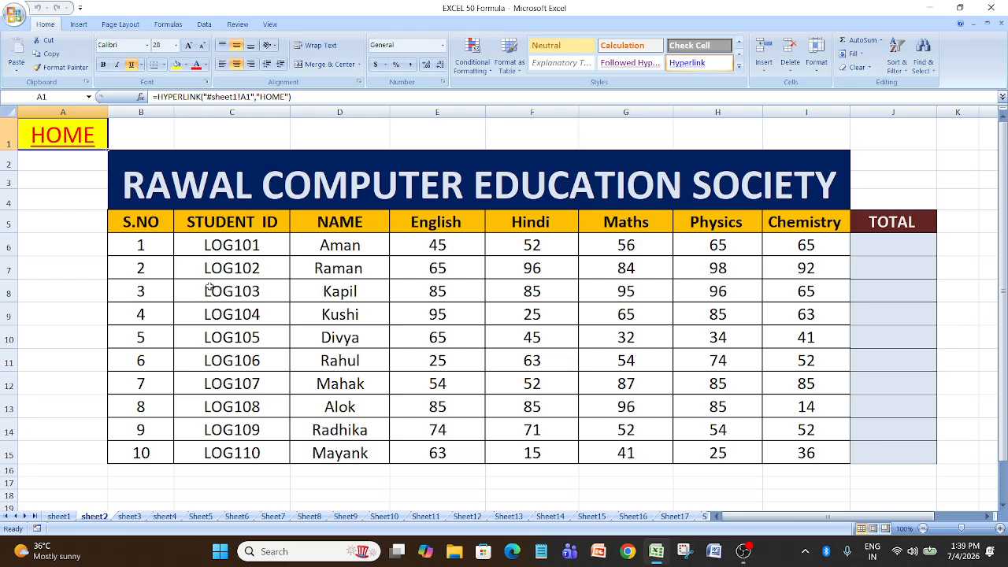
pyautogui.moveTo(139, 217); pyautogui.dragTo(149, 454)
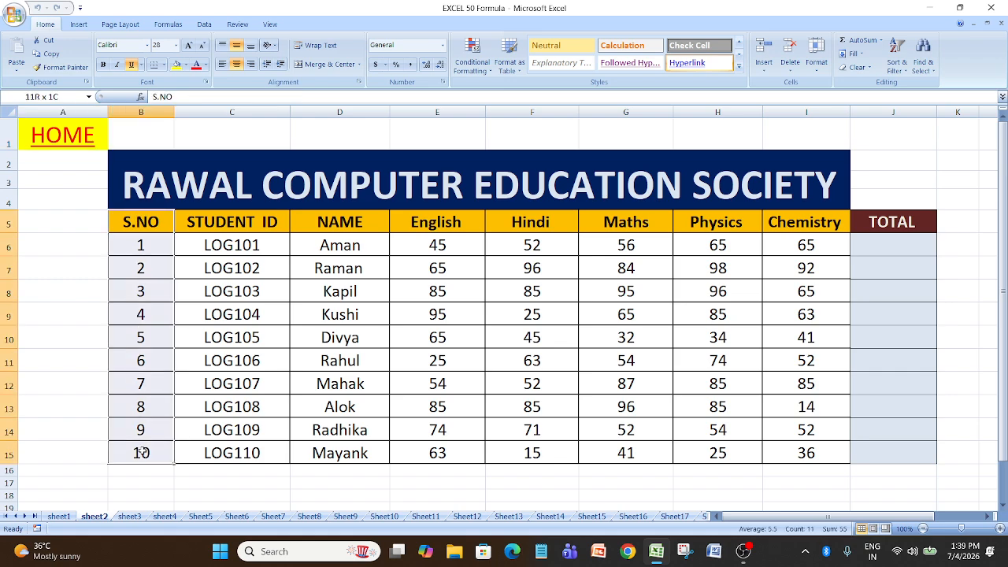
pyautogui.click(241, 219)
pyautogui.moveTo(242, 219); pyautogui.dragTo(245, 455)
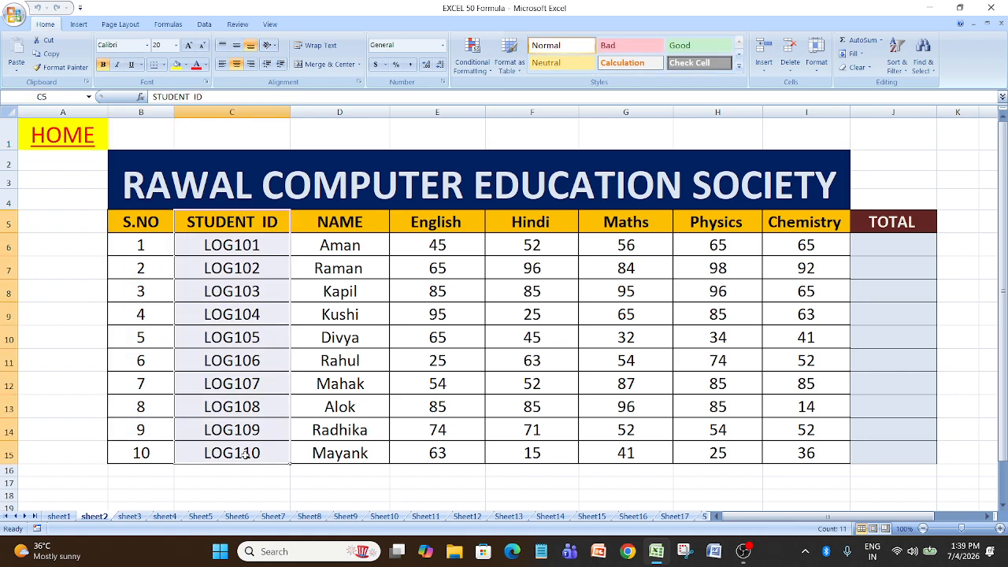
pyautogui.moveTo(322, 221); pyautogui.dragTo(339, 453)
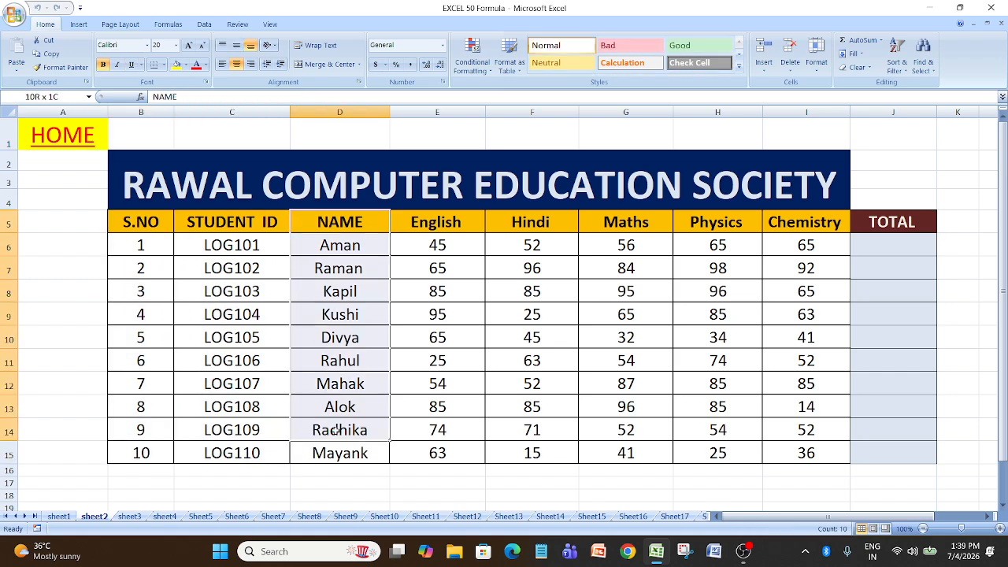
pyautogui.moveTo(434, 225); pyautogui.dragTo(437, 366)
pyautogui.click(529, 226)
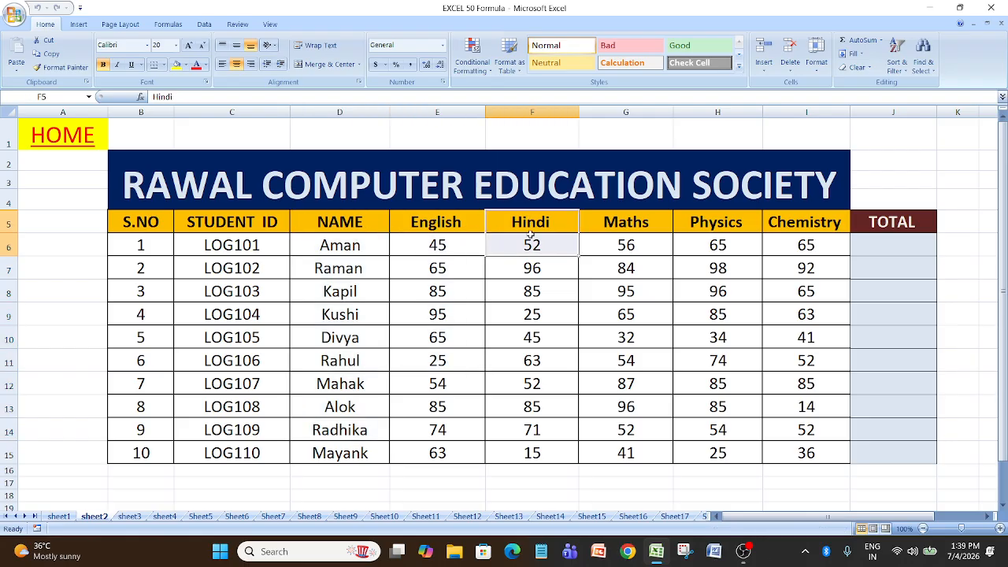
pyautogui.moveTo(530, 226); pyautogui.dragTo(537, 336)
pyautogui.click(621, 224)
pyautogui.moveTo(621, 224); pyautogui.dragTo(626, 338)
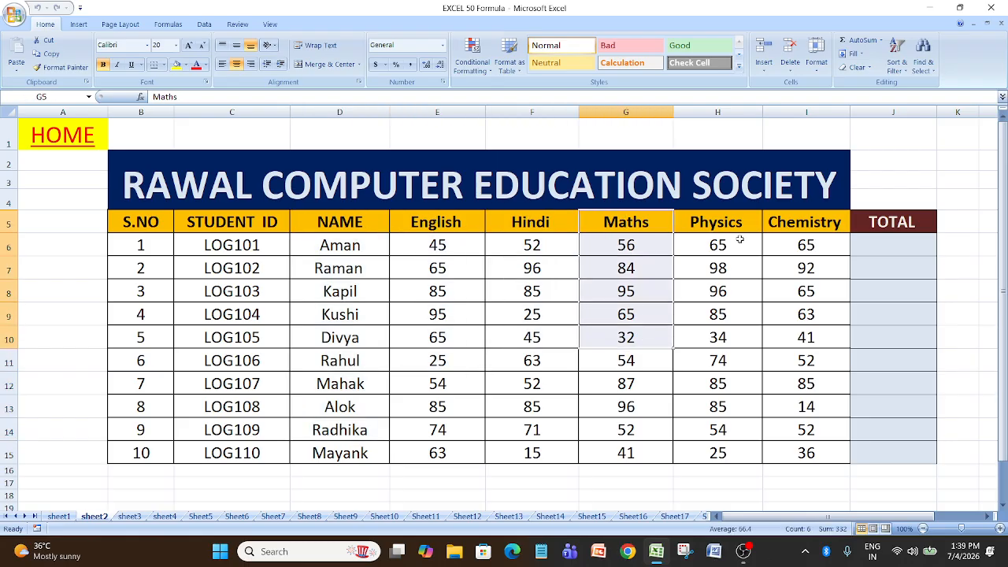
pyautogui.moveTo(748, 217); pyautogui.dragTo(767, 332)
pyautogui.moveTo(819, 230); pyautogui.dragTo(819, 337)
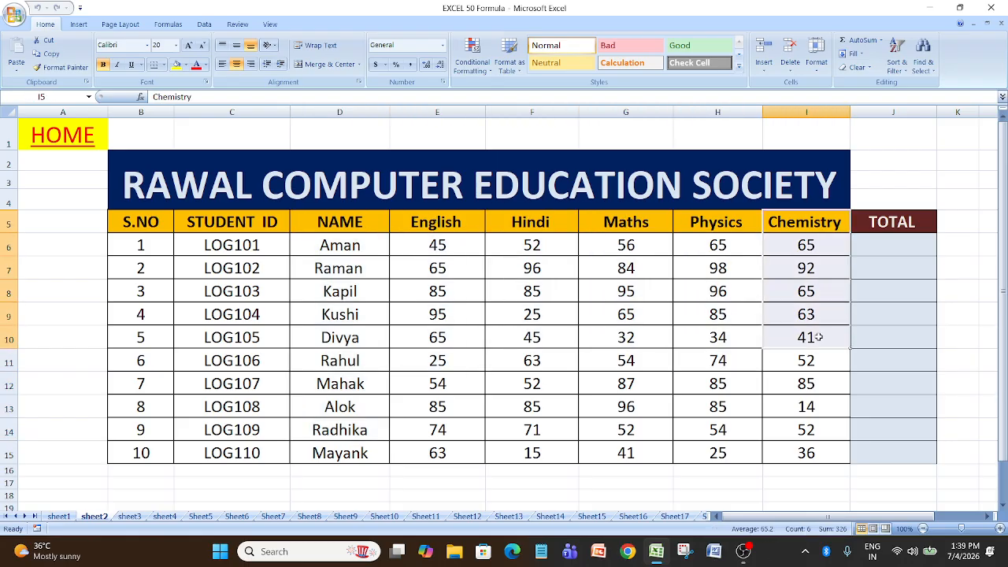
pyautogui.click(884, 293)
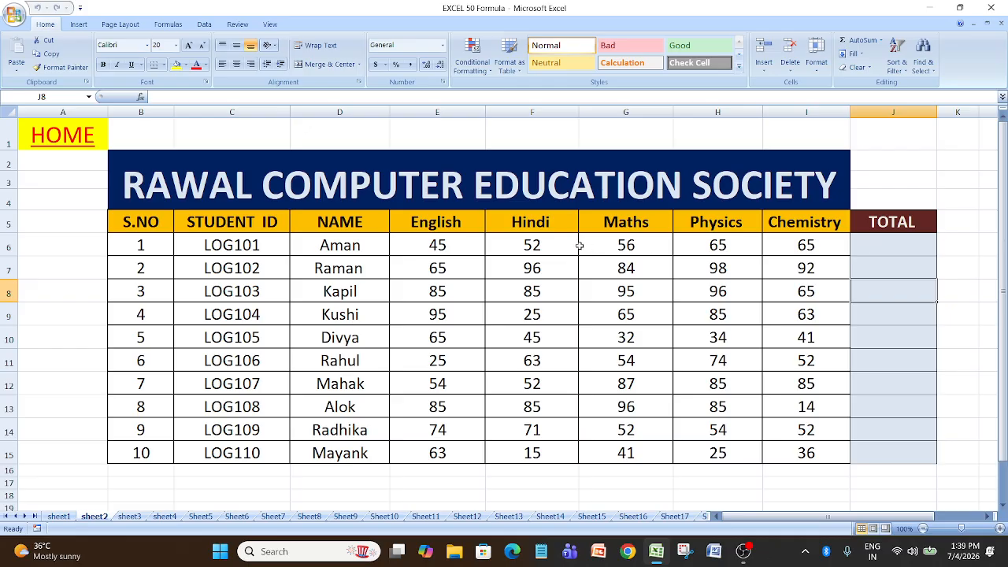
pyautogui.moveTo(439, 245); pyautogui.dragTo(802, 252)
pyautogui.click(878, 248)
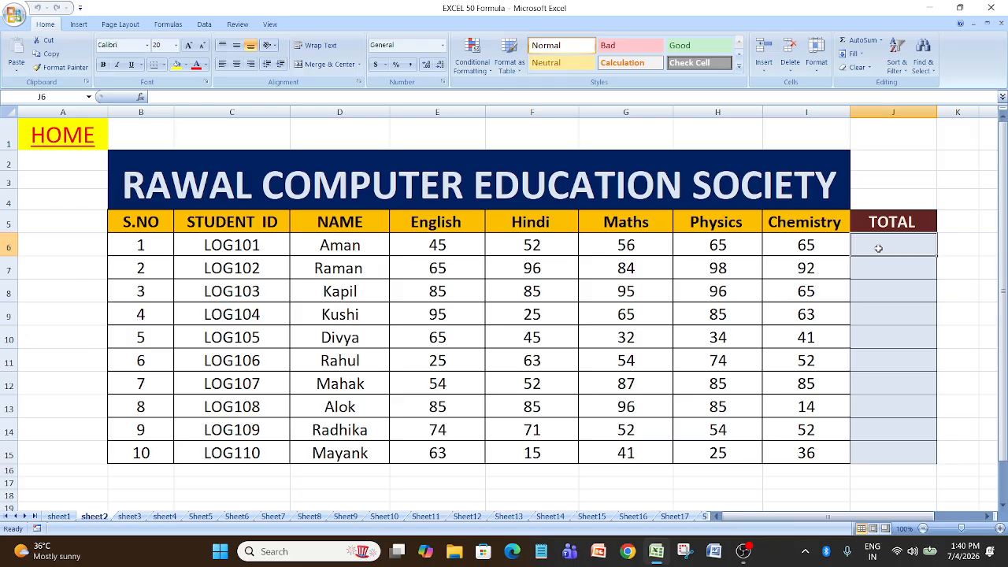
pyautogui.write('=')
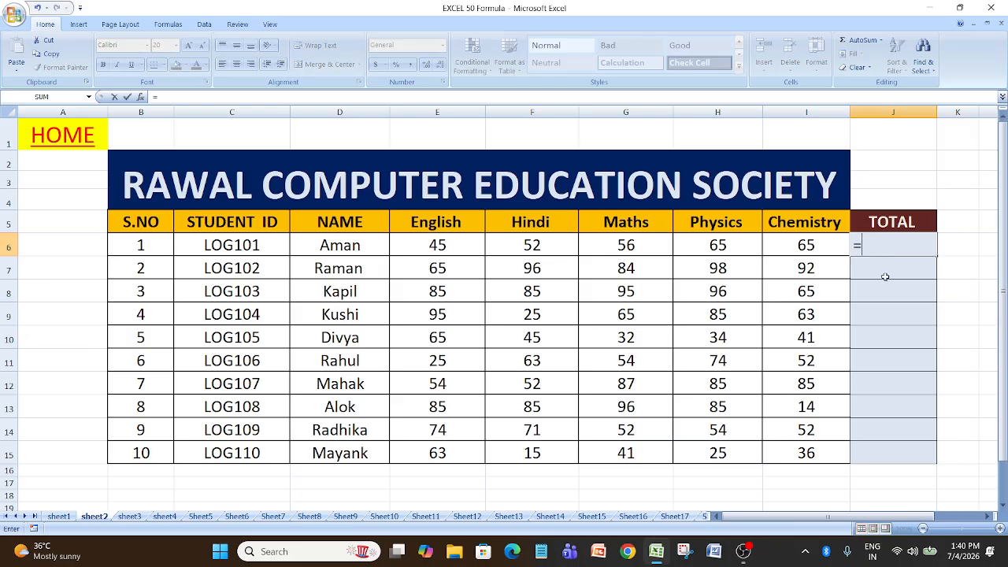
pyautogui.press('Escape')
pyautogui.click(886, 275)
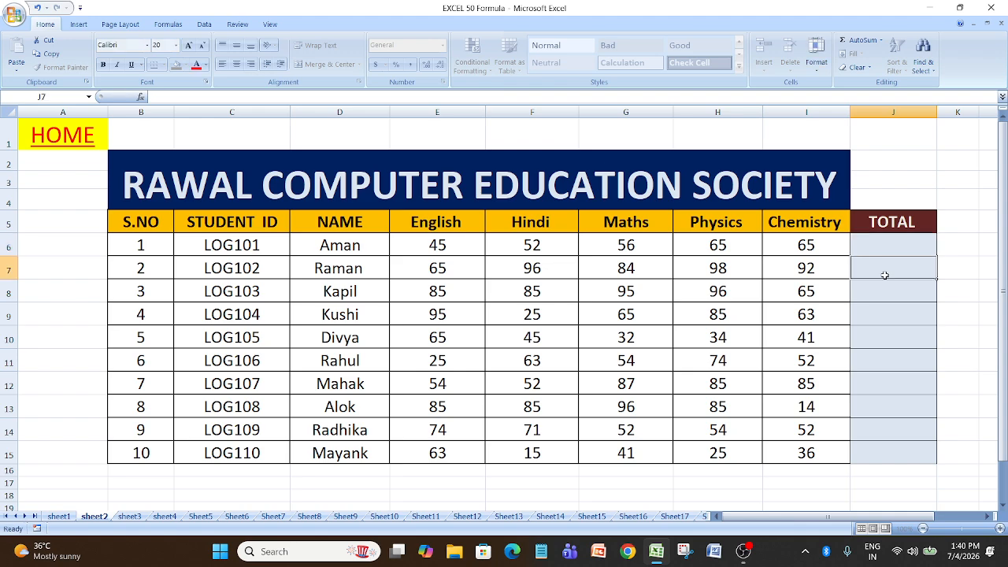
# Total the first student's five subject marks in J6 by adding the individual cells with =E6+F6+G6+H6+I6
pyautogui.click(884, 243)
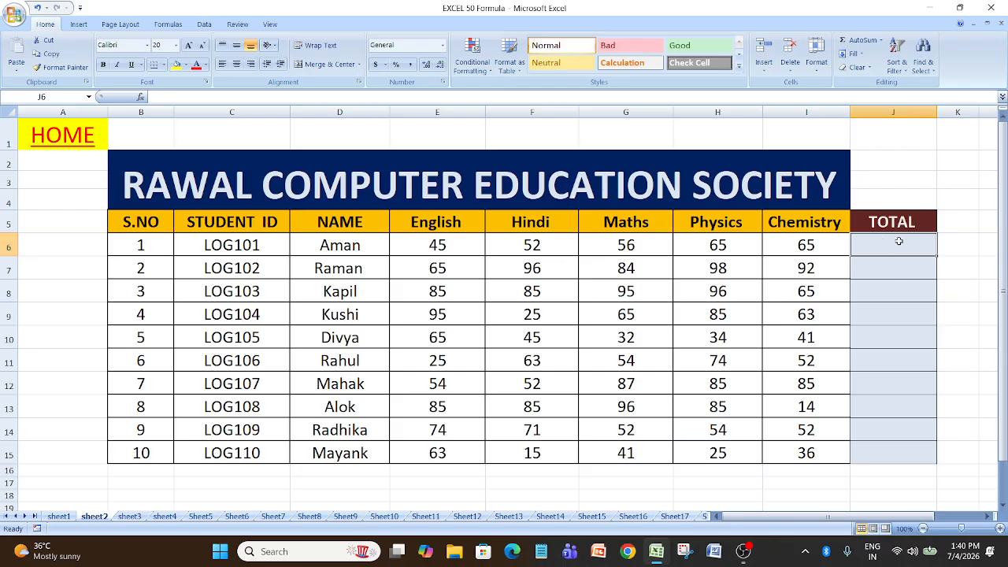
pyautogui.write('=')
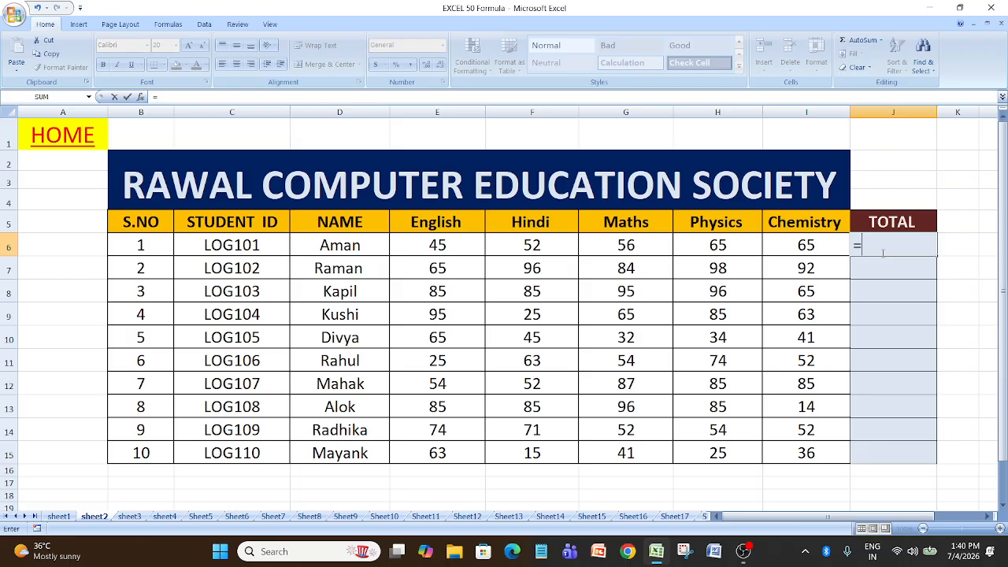
pyautogui.click(408, 245)
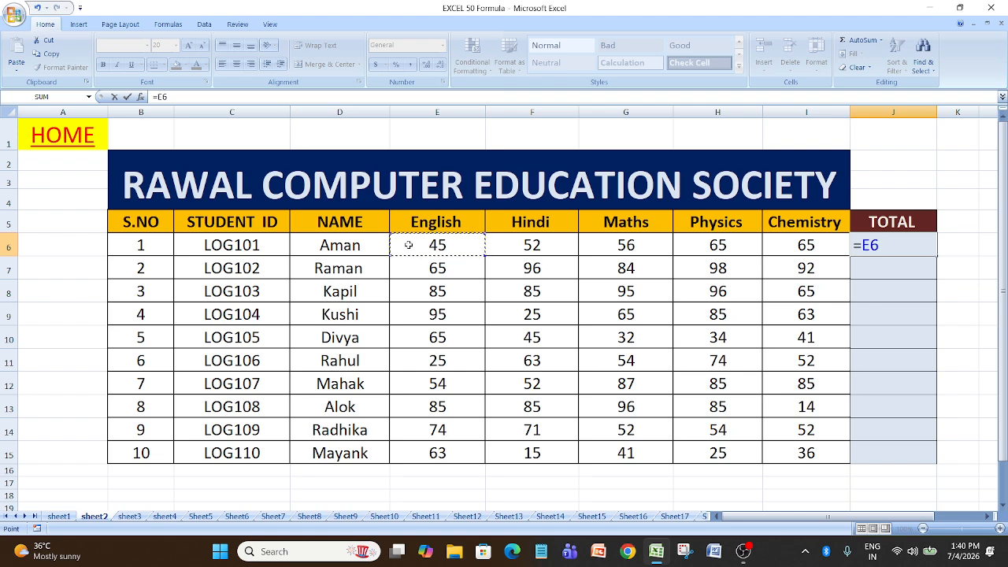
pyautogui.write('+')
pyautogui.click(540, 245)
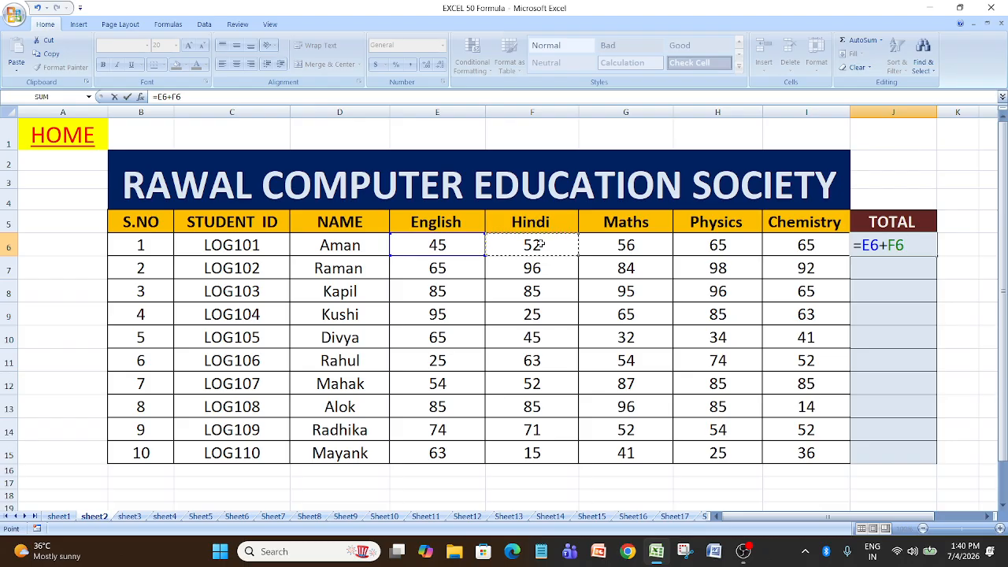
pyautogui.write('+')
pyautogui.click(609, 245)
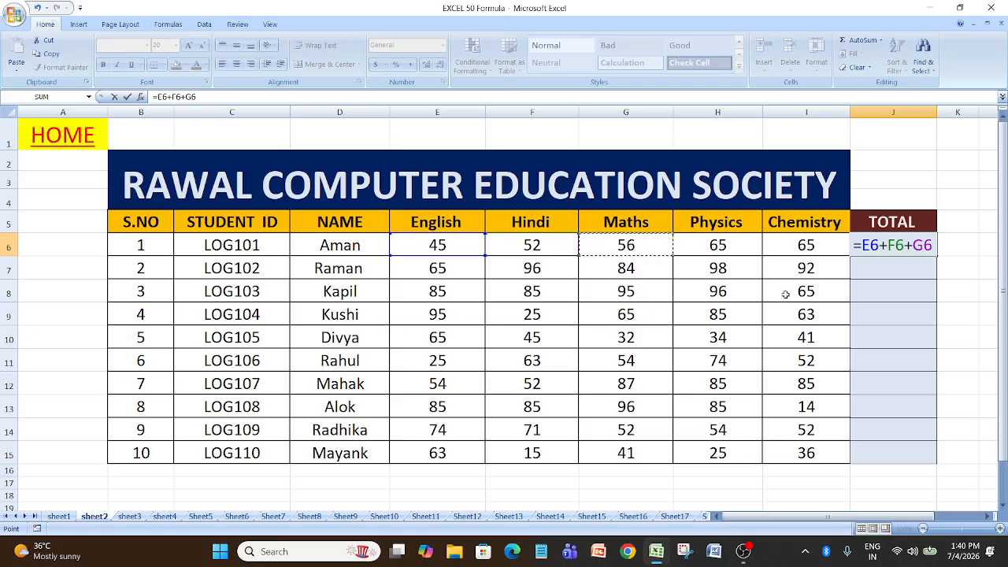
pyautogui.write('+')
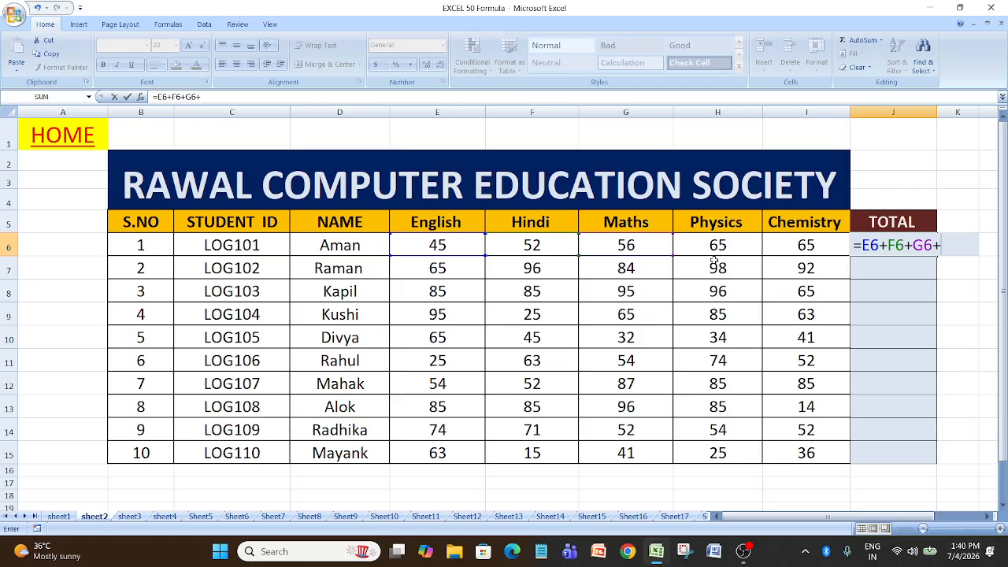
pyautogui.click(708, 248)
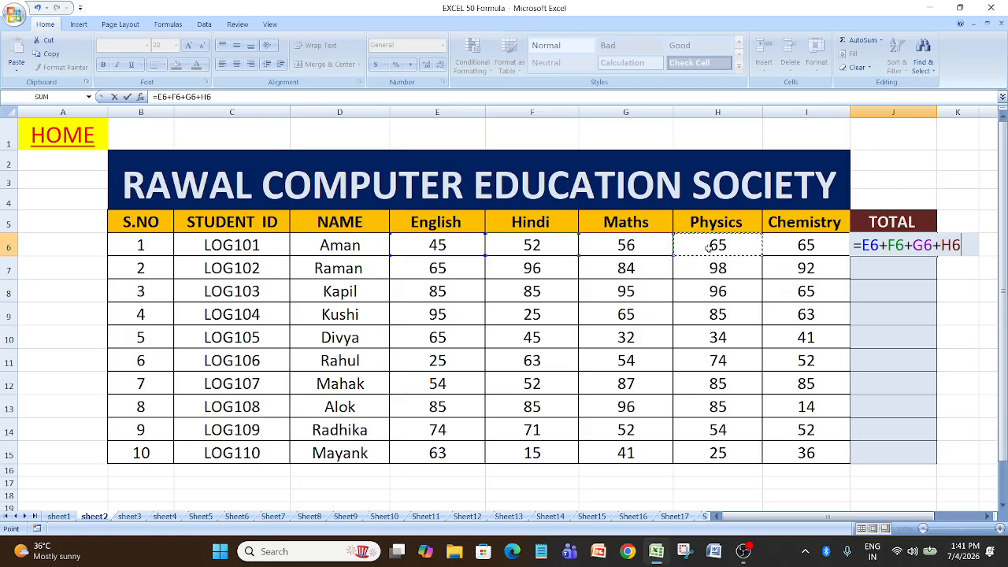
pyautogui.write('+')
pyautogui.click(821, 246)
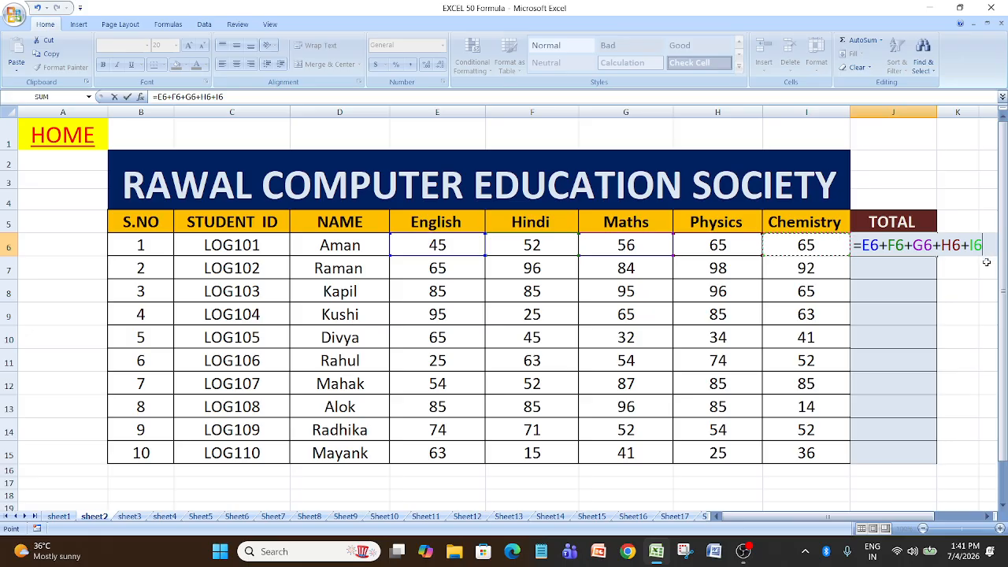
pyautogui.press('Return')
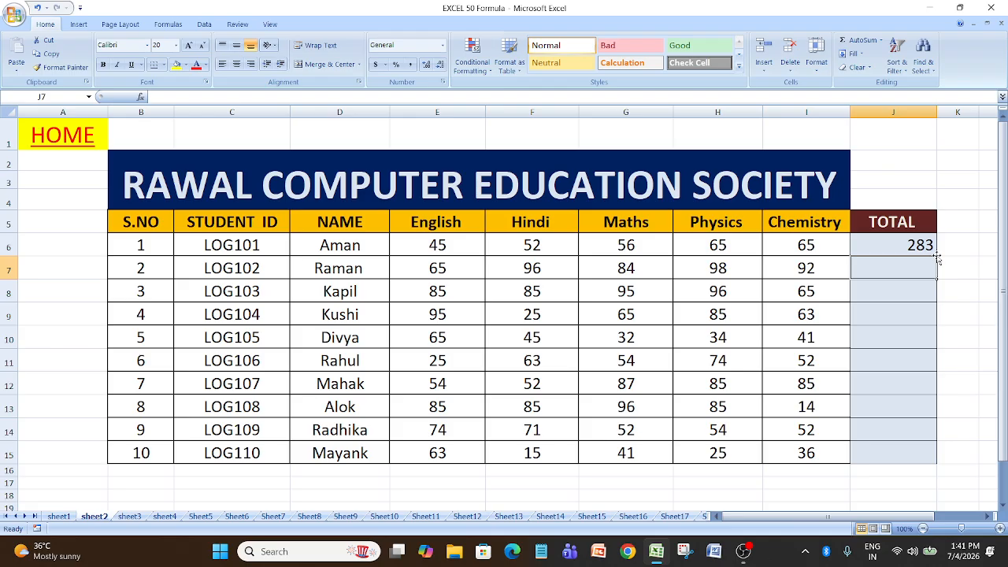
# Fill the addition formula from J6 down through J15 and check the first student's marks
pyautogui.click(883, 245)
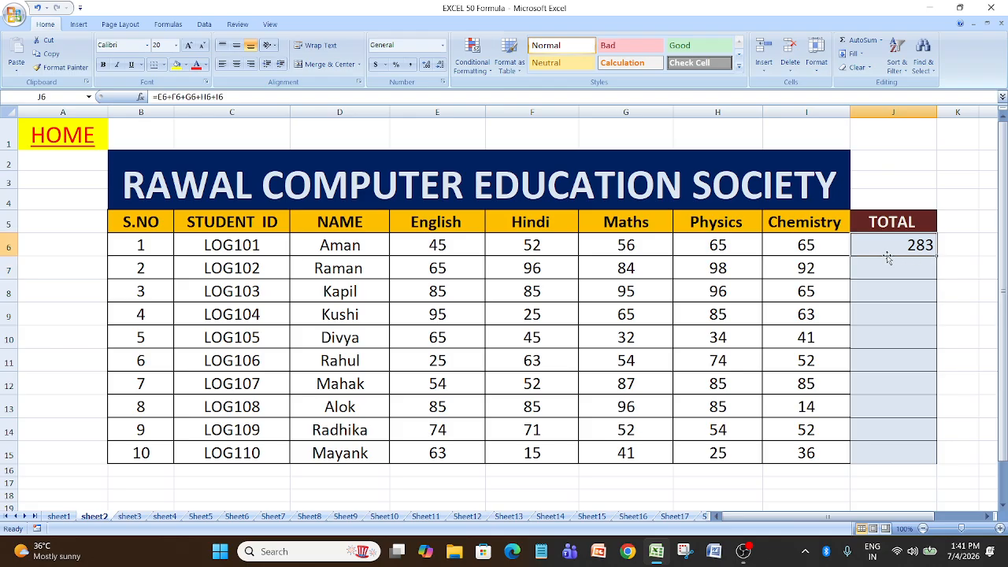
pyautogui.click(896, 265)
pyautogui.click(887, 250)
pyautogui.moveTo(937, 257); pyautogui.dragTo(943, 471)
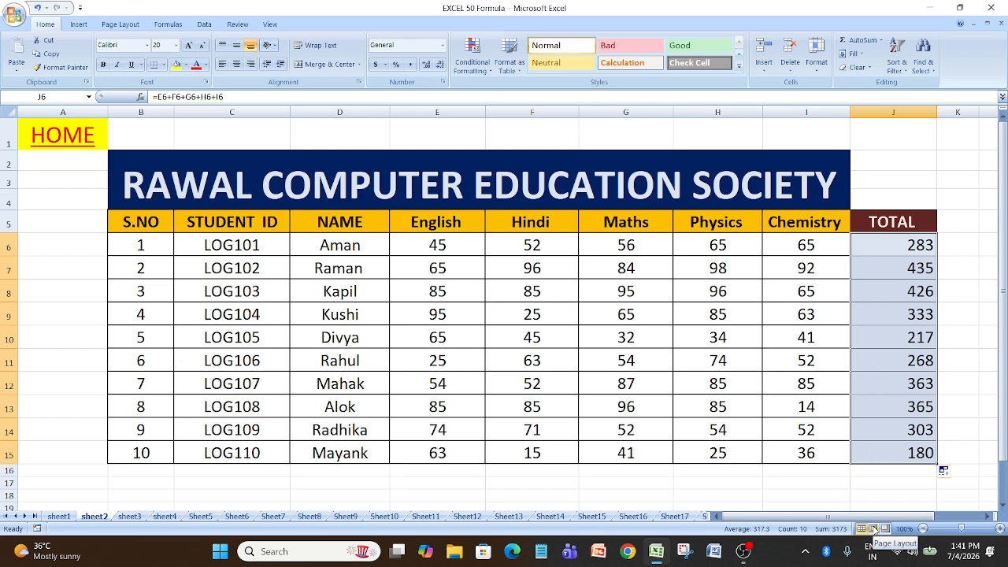
pyautogui.moveTo(323, 244); pyautogui.dragTo(838, 252)
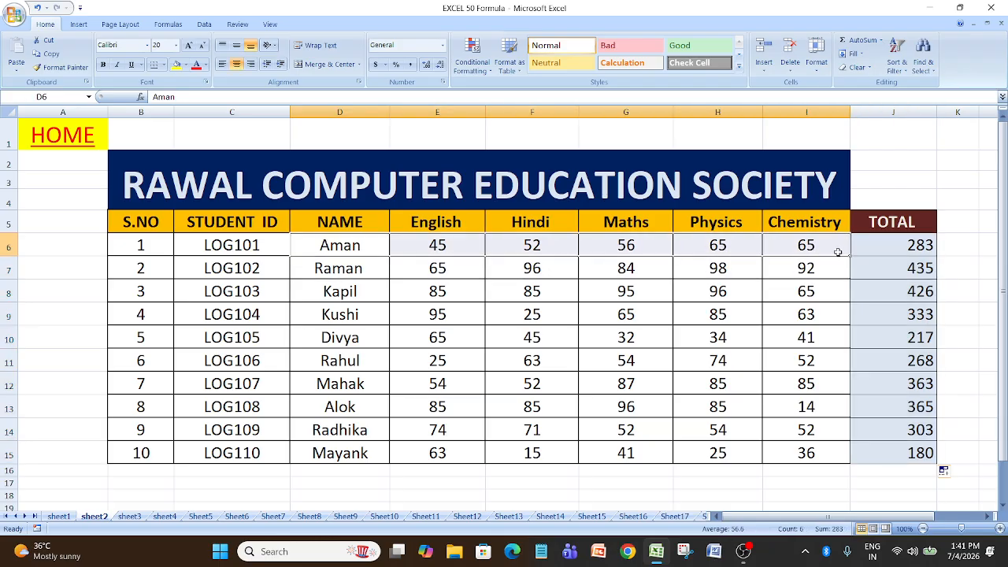
pyautogui.click(440, 268)
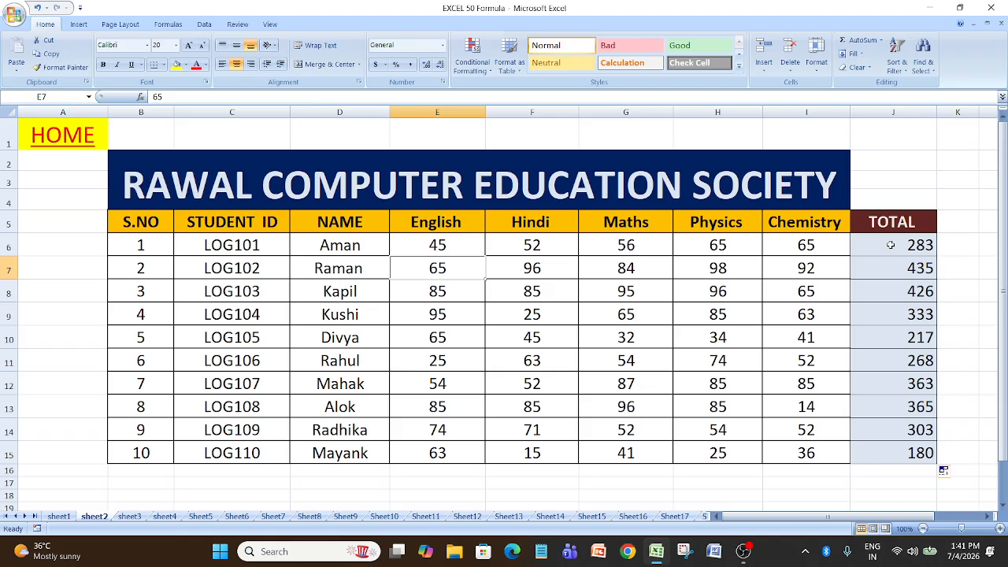
# Clear only the contents of the TOTAL cells J6 through J15
pyautogui.moveTo(890, 245); pyautogui.dragTo(937, 460)
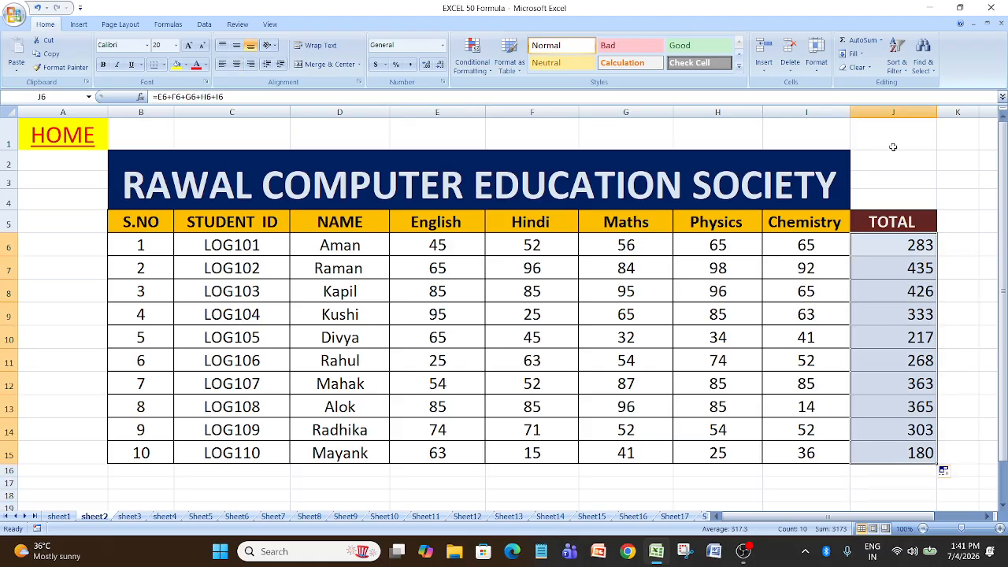
pyautogui.click(858, 69)
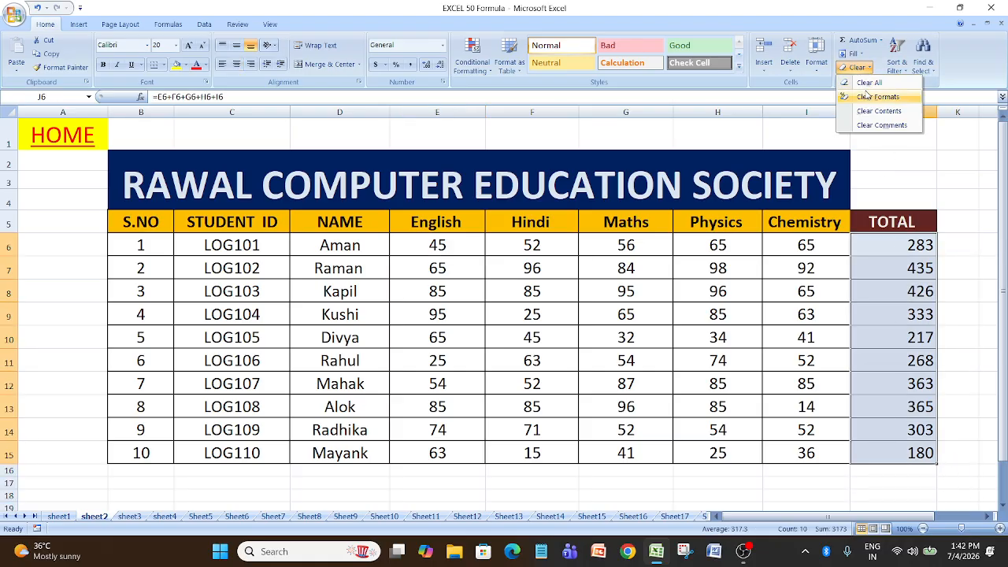
pyautogui.click(876, 114)
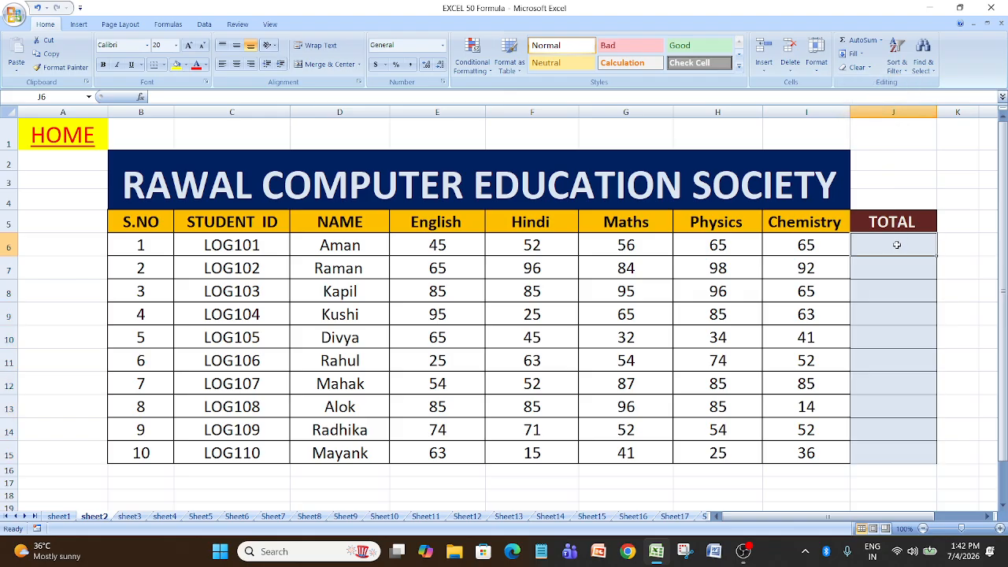
# Total the first student's subject marks in J6 with the SUM function as =SUM(E6:I6)
pyautogui.write('=')
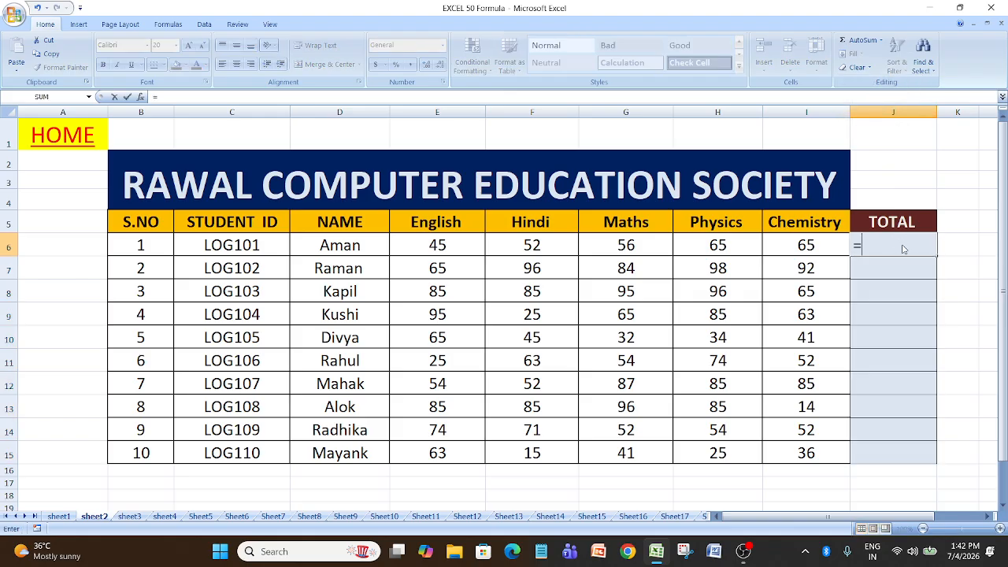
pyautogui.write('sum')
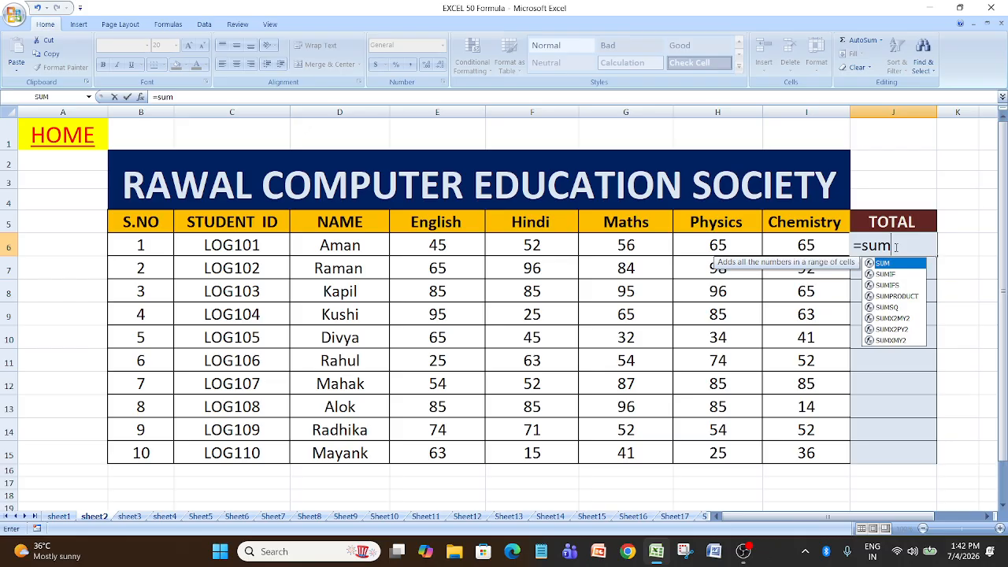
pyautogui.press('Tab')
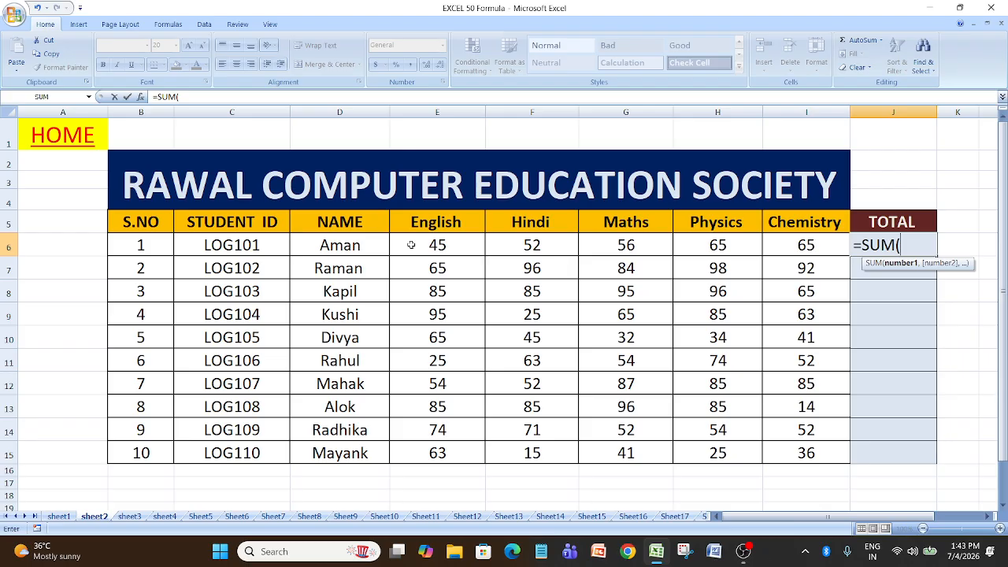
pyautogui.moveTo(411, 245); pyautogui.dragTo(811, 251)
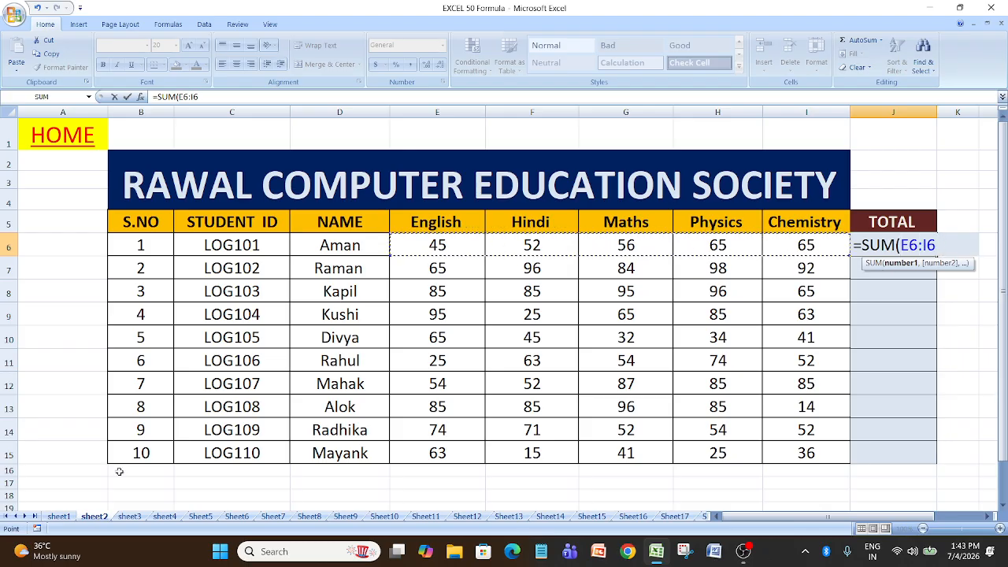
pyautogui.click(407, 247)
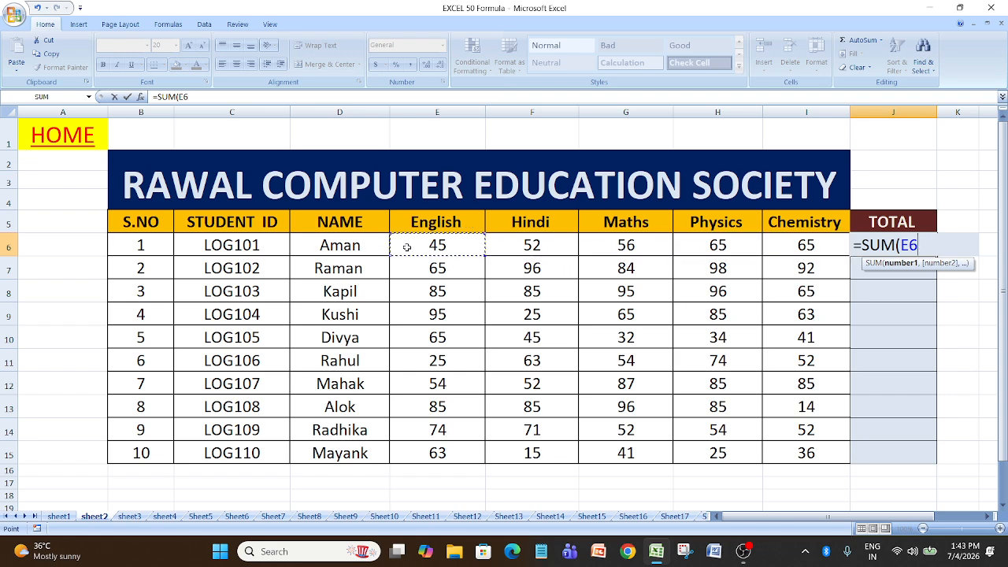
pyautogui.moveTo(407, 247); pyautogui.dragTo(794, 246)
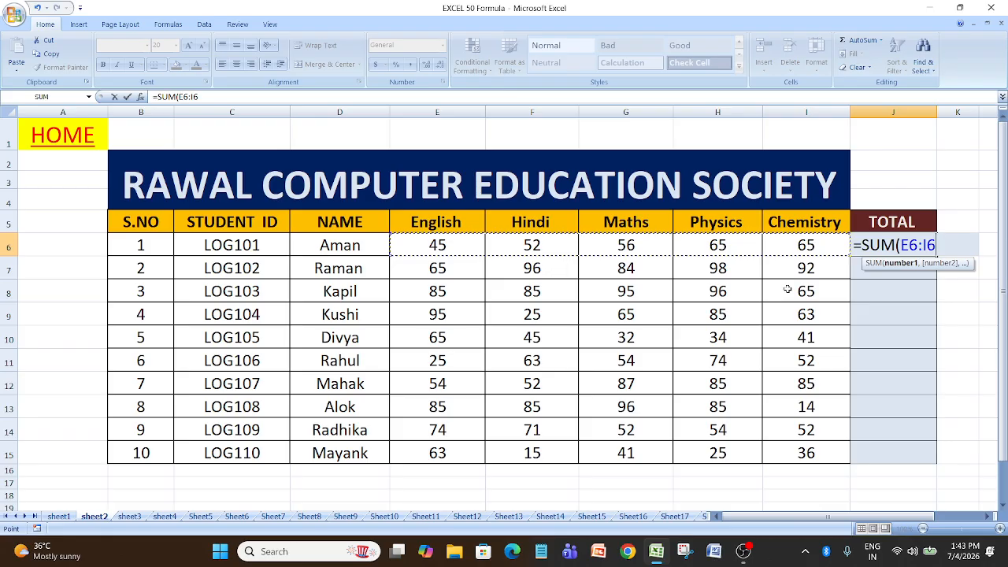
pyautogui.write(')')
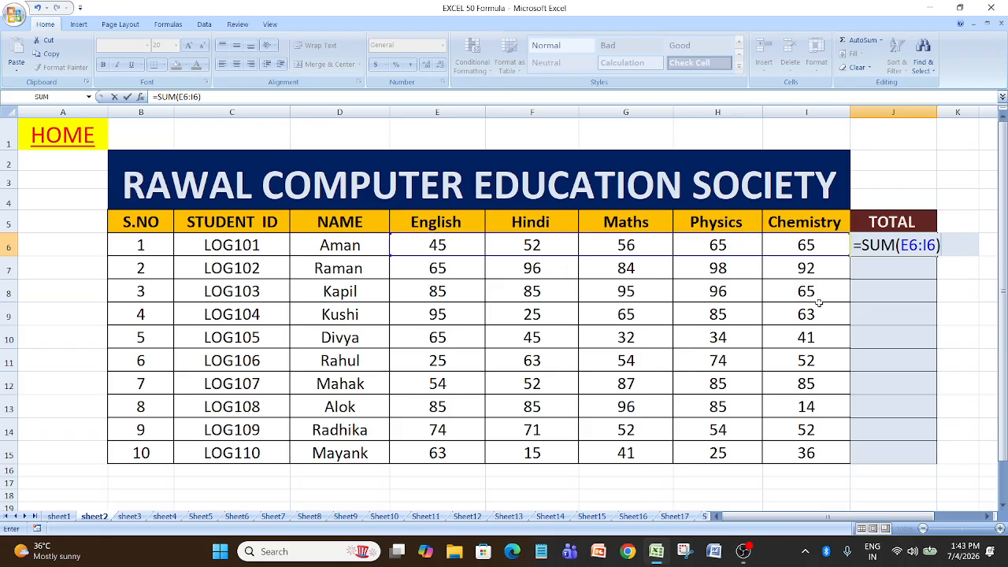
pyautogui.press('Return')
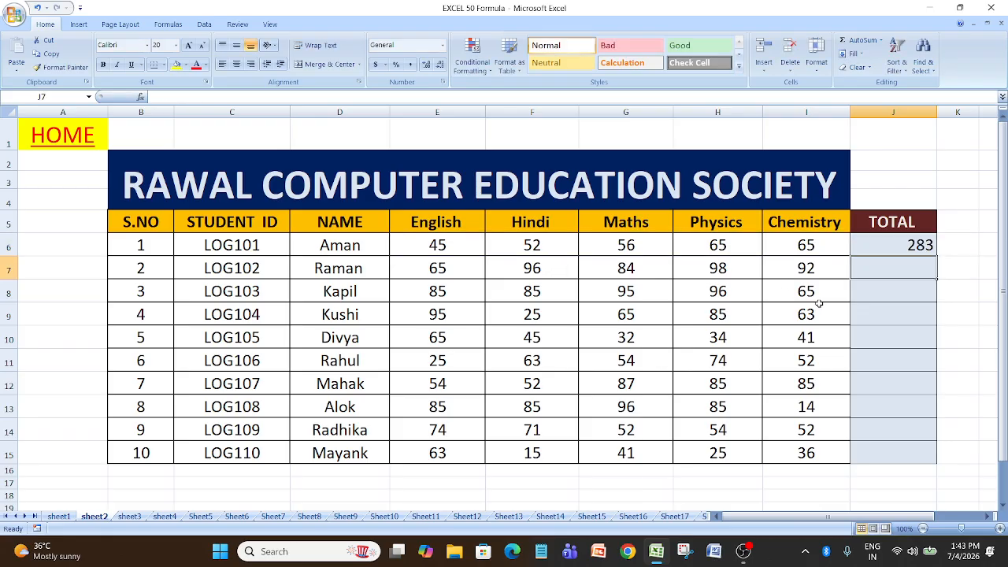
# Clear the SUM formula from the first student's TOTAL cell J6
pyautogui.click(895, 251)
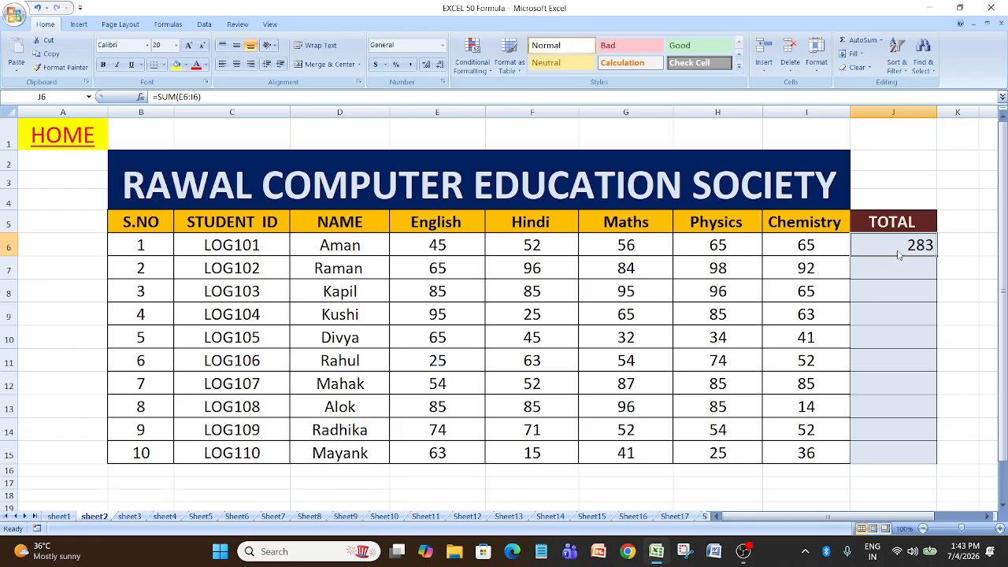
pyautogui.press('BackSpace')
pyautogui.click(896, 270)
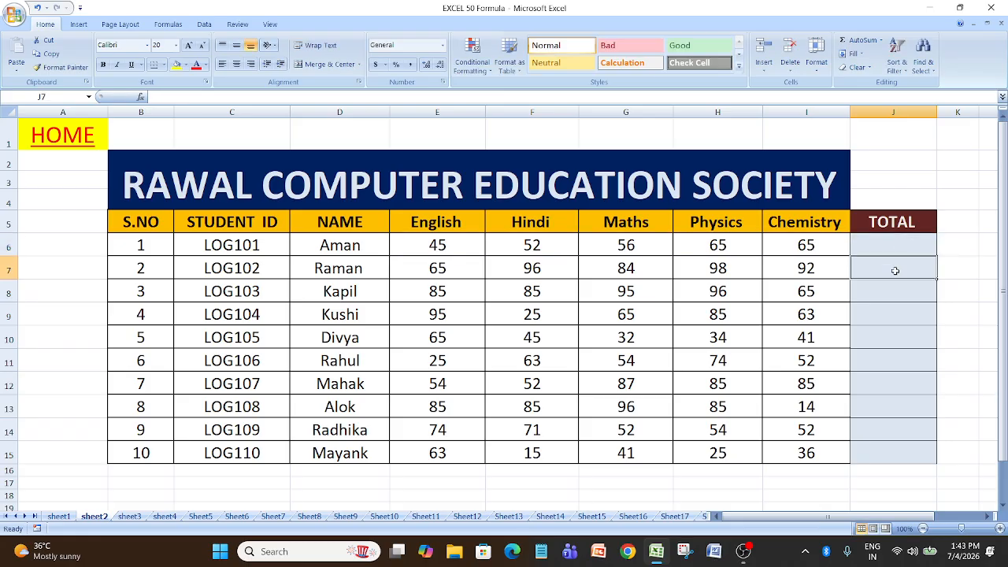
# Total the first student's five subject marks in J6 with AutoSum over the range E6:I6
pyautogui.click(883, 245)
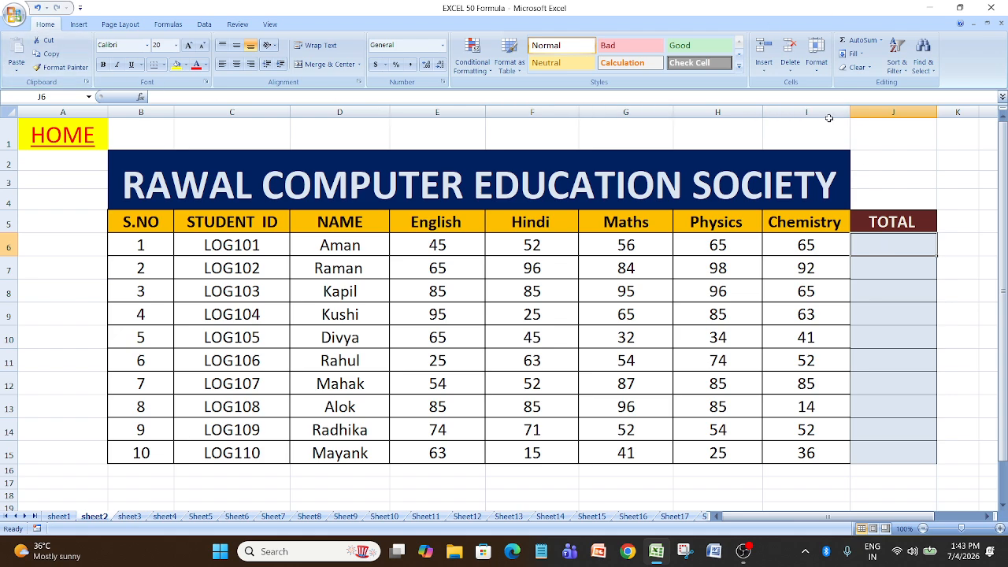
pyautogui.click(863, 44)
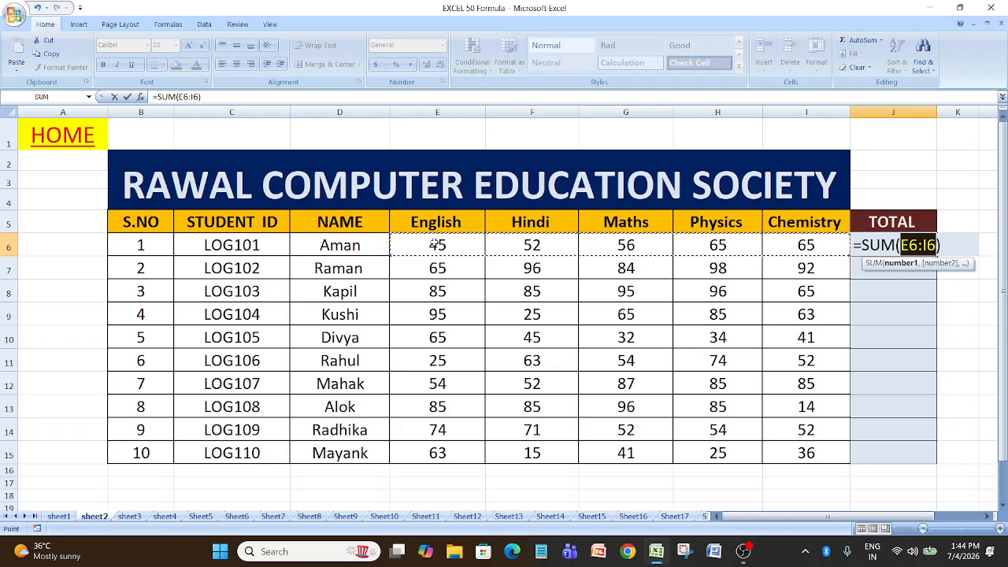
pyautogui.moveTo(435, 243); pyautogui.dragTo(795, 244)
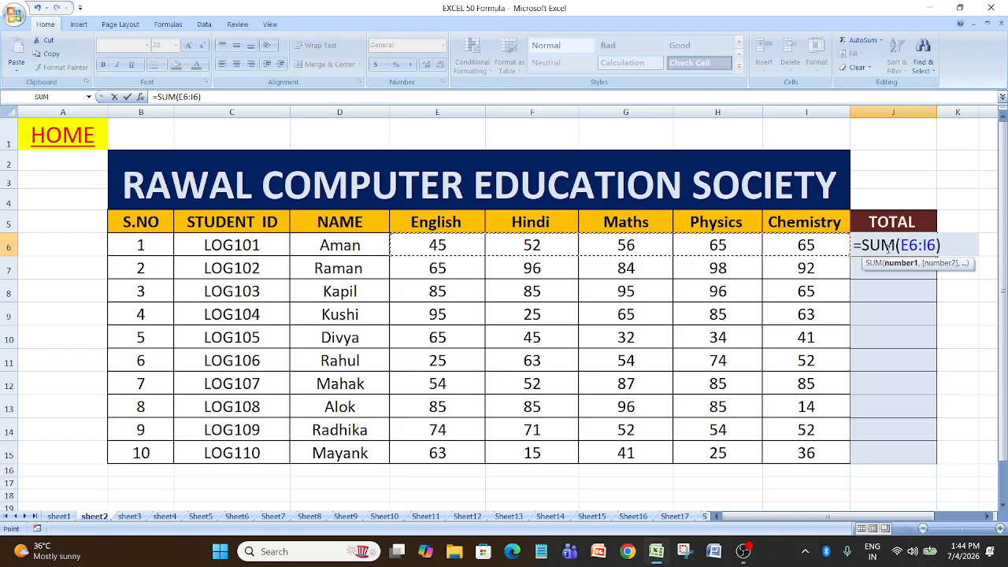
pyautogui.press('Return')
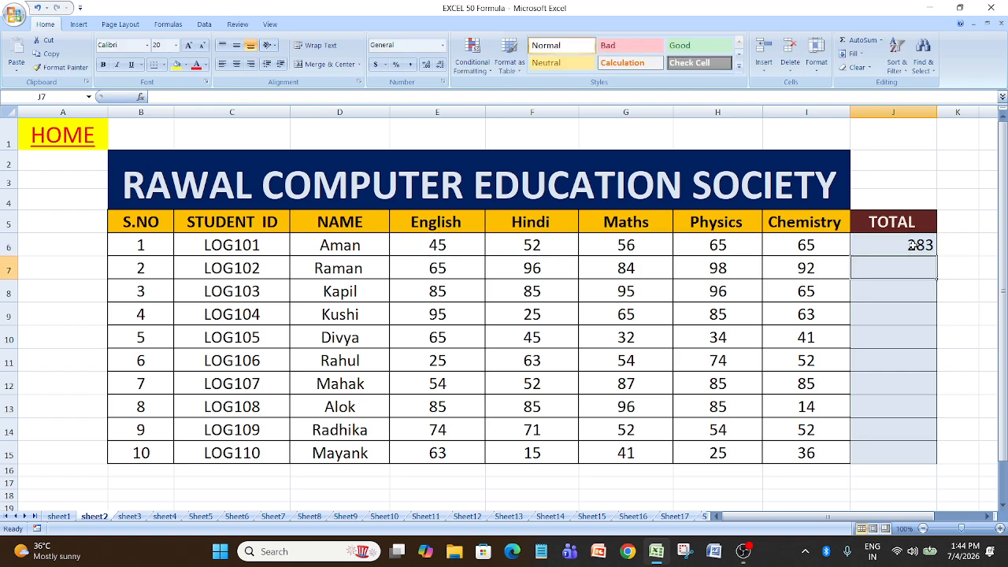
# Fill the SUM formula from J6 down through J15 and follow the HOME link back to the formula list sheet
pyautogui.click(912, 245)
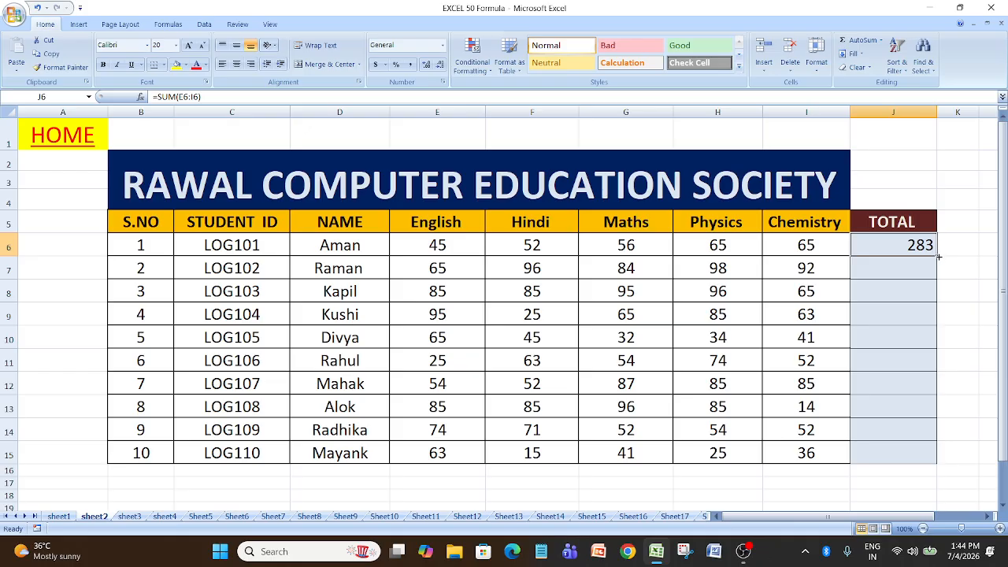
pyautogui.moveTo(938, 257); pyautogui.dragTo(944, 465)
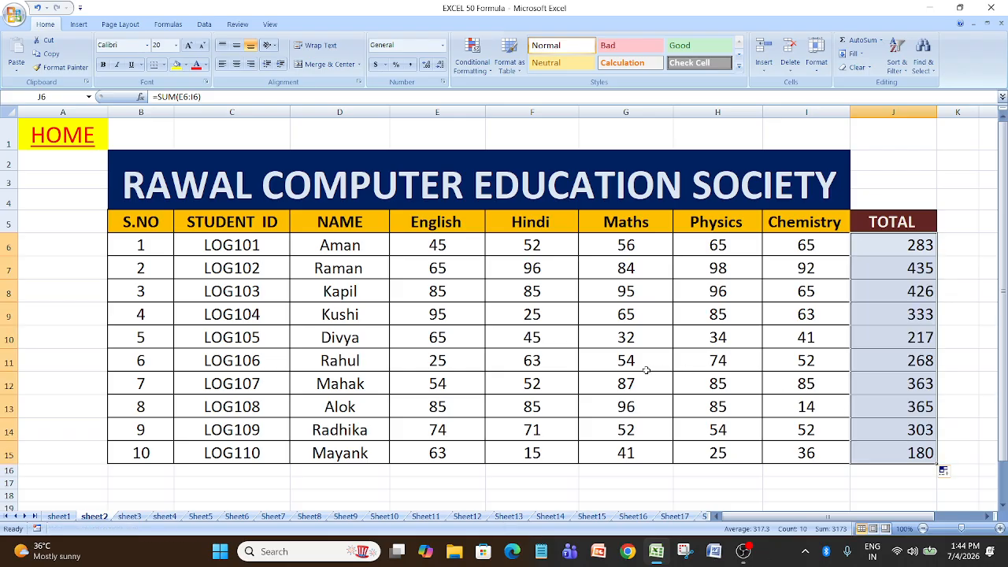
pyautogui.click(628, 480)
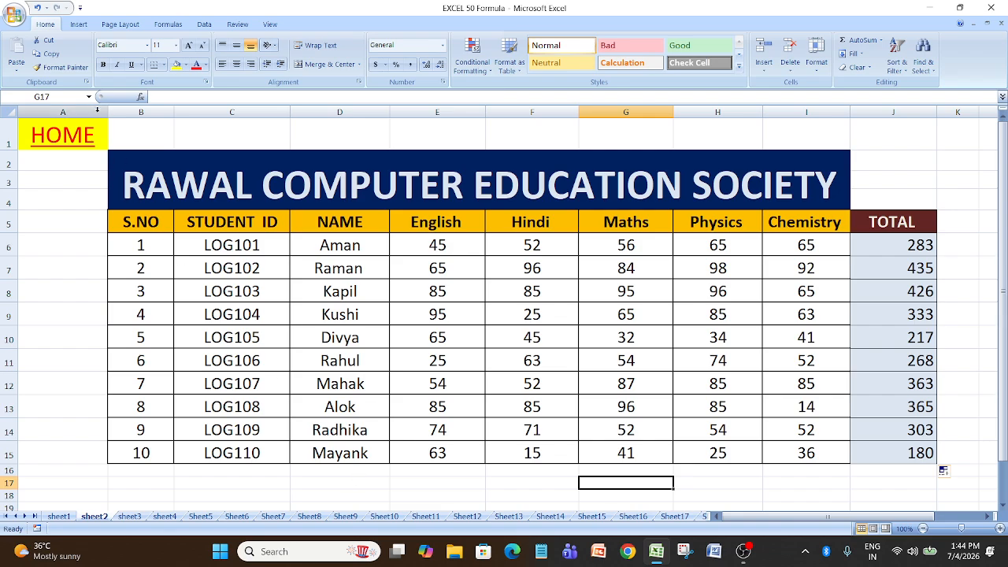
pyautogui.click(71, 141)
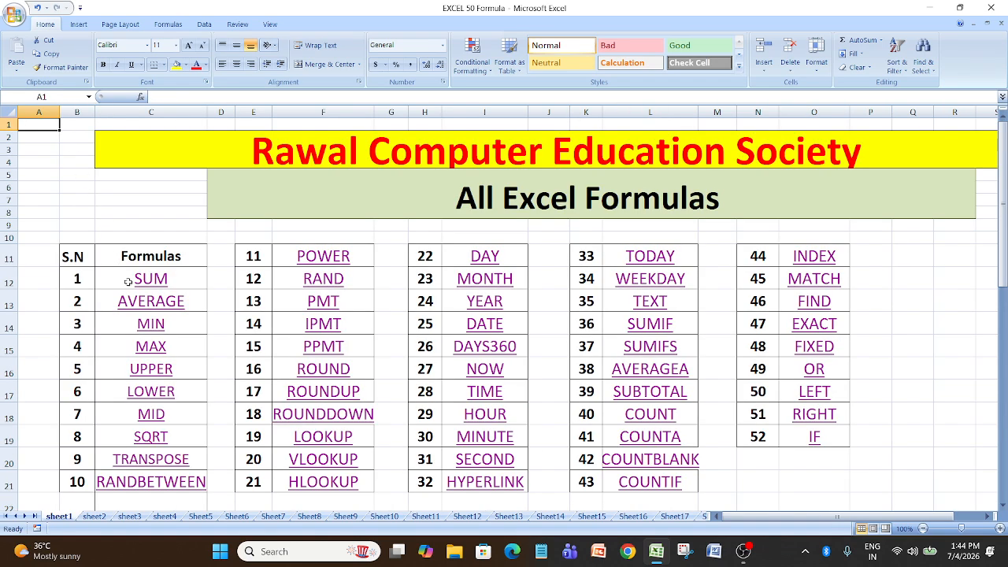